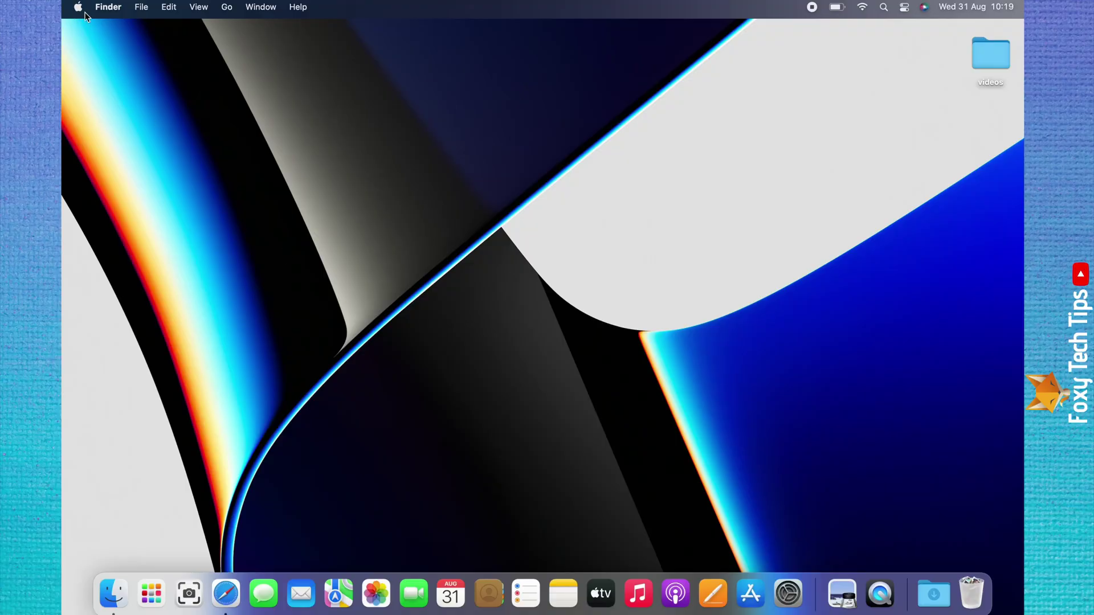
Open System Preferences from the Apple menu and go to the Notifications & Focus pane
left_click(78, 11)
left_click(79, 8)
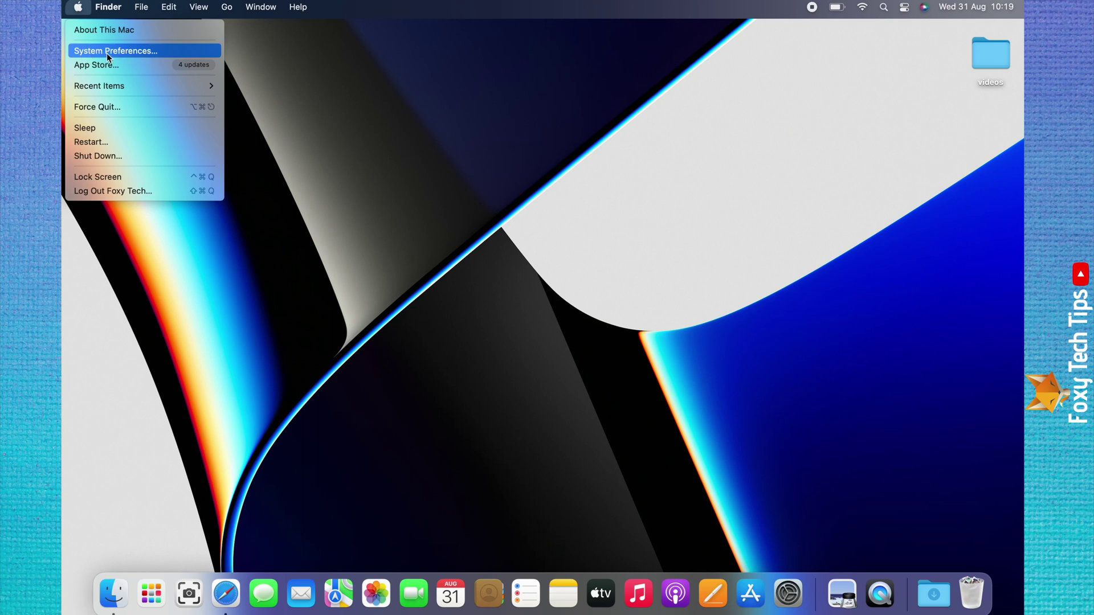
left_click(138, 53)
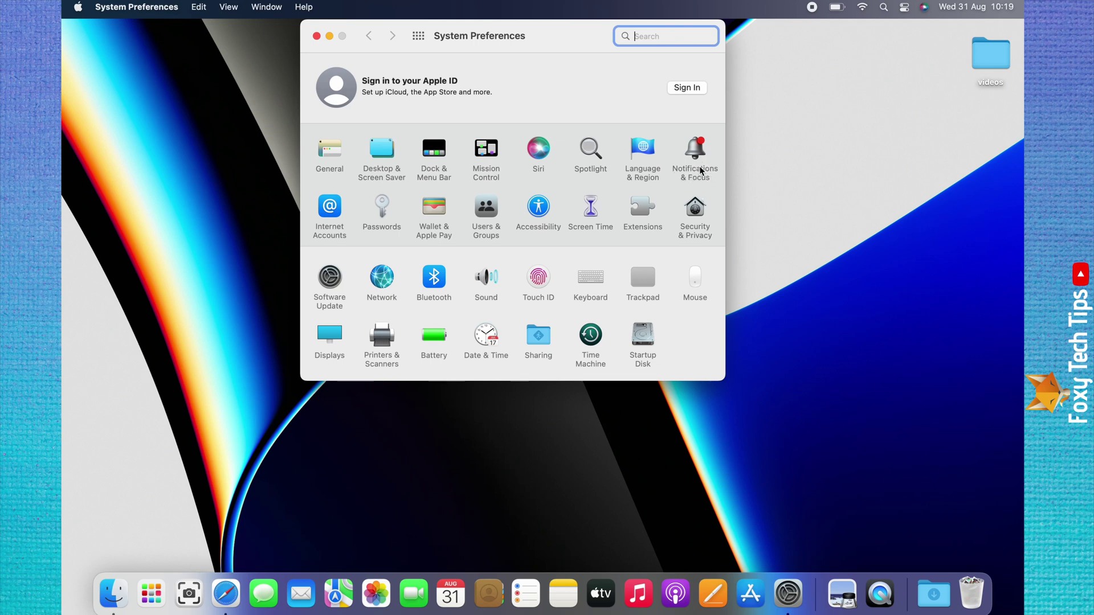
left_click(696, 168)
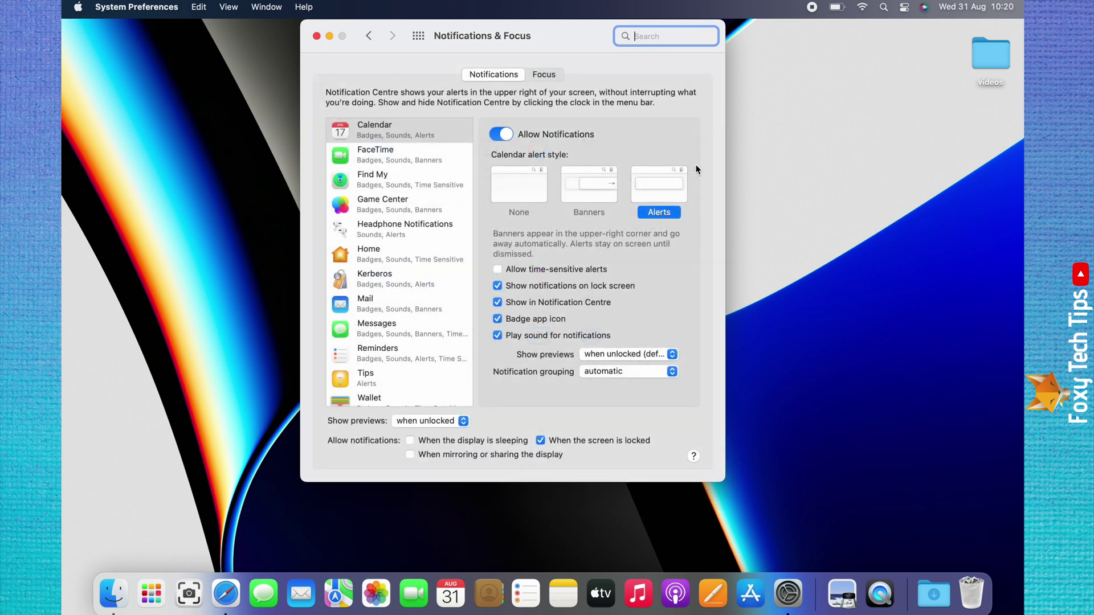
On the Focus tab, start a new Custom Focus named 'work'
left_click(545, 77)
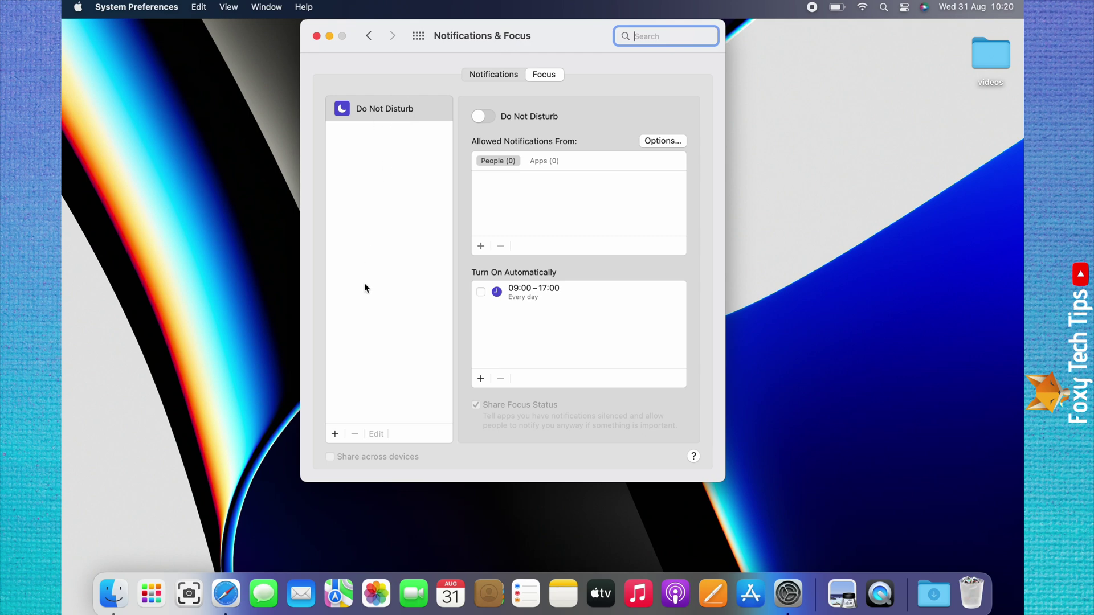
left_click(335, 435)
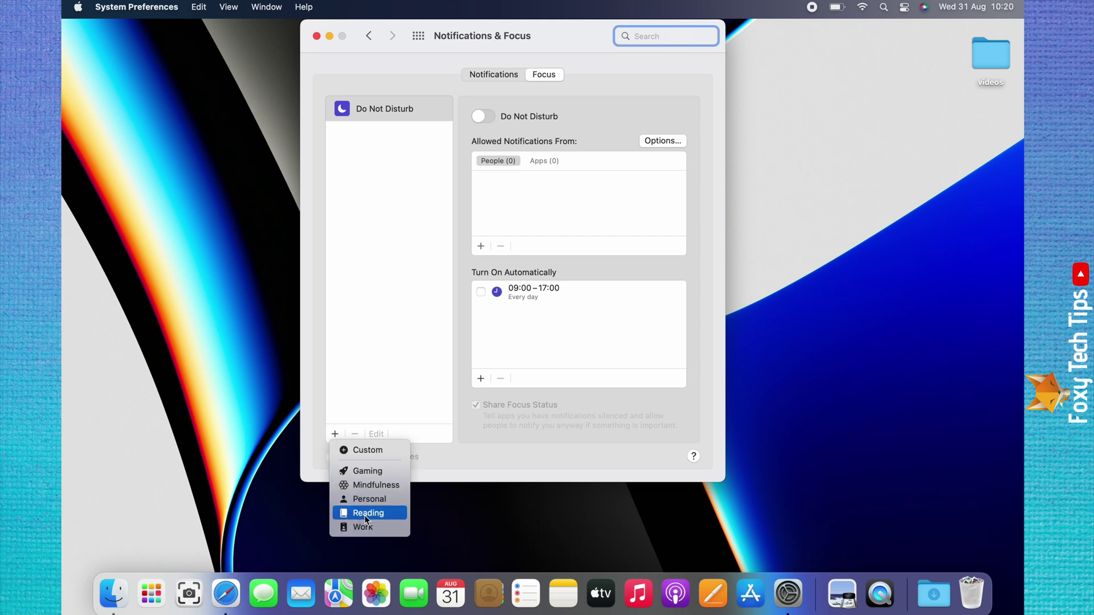
left_click(371, 454)
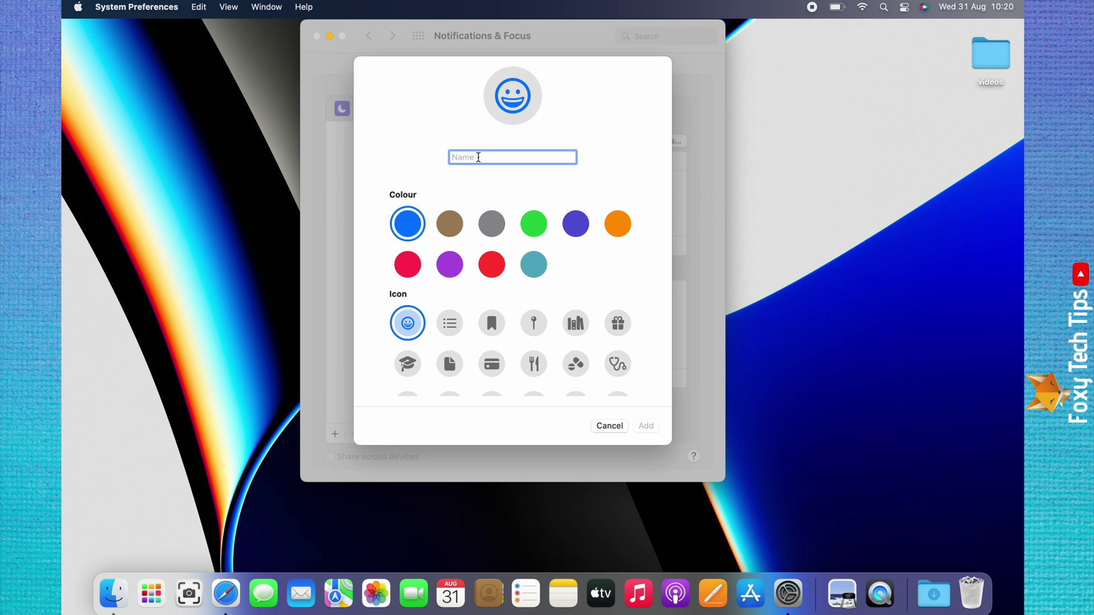
type("work")
Give the 'work' Focus a teal colour and a briefcase icon, and add it
left_click(532, 265)
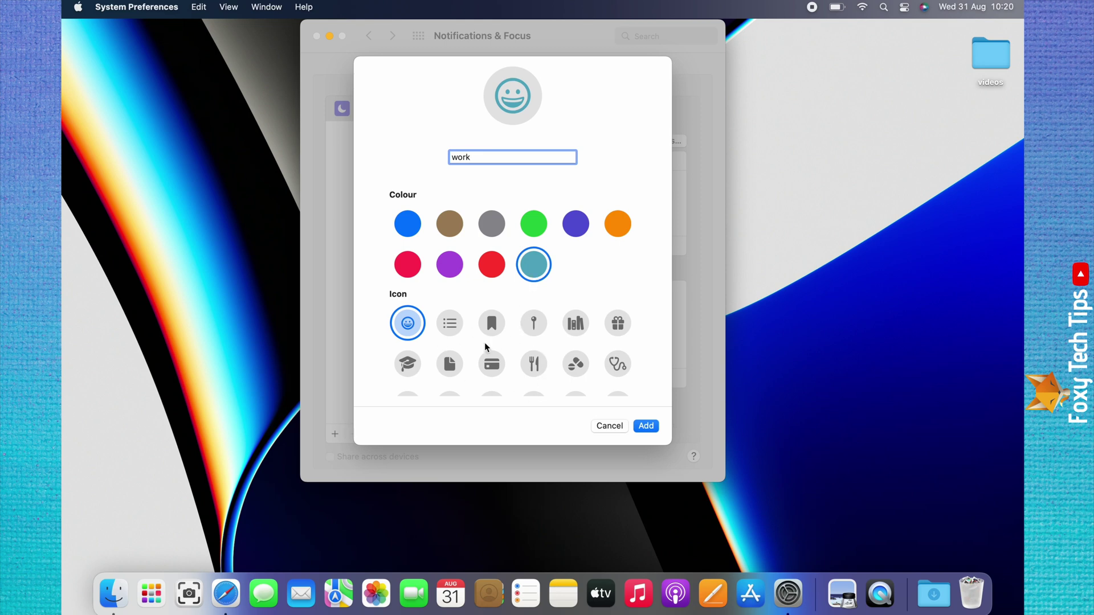
scroll(486, 345, "down", 5)
scroll(486, 345, "down", 2)
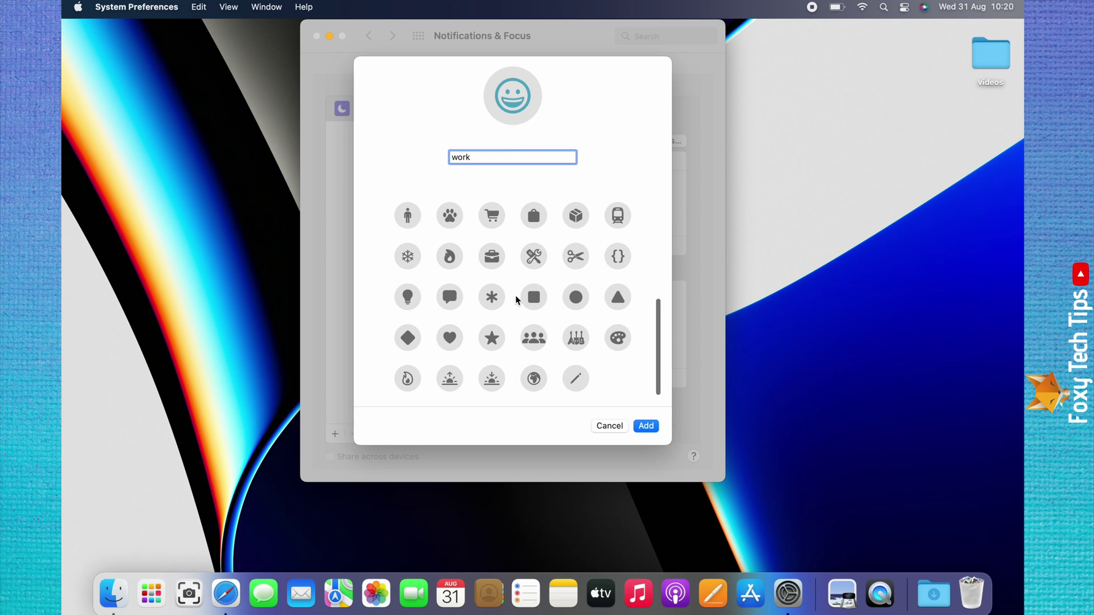
left_click(490, 260)
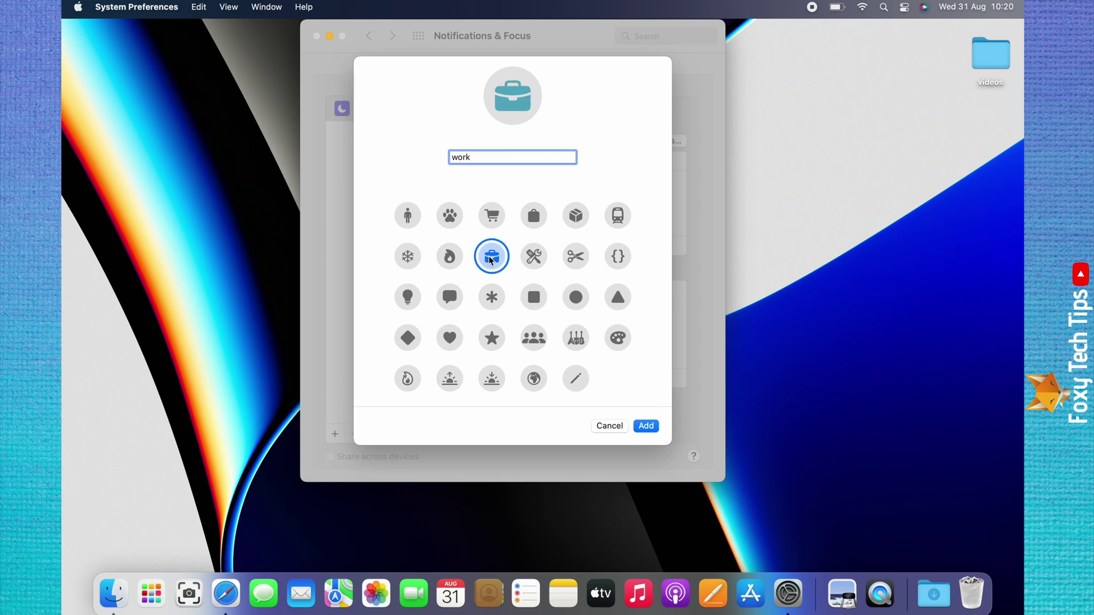
left_click(646, 426)
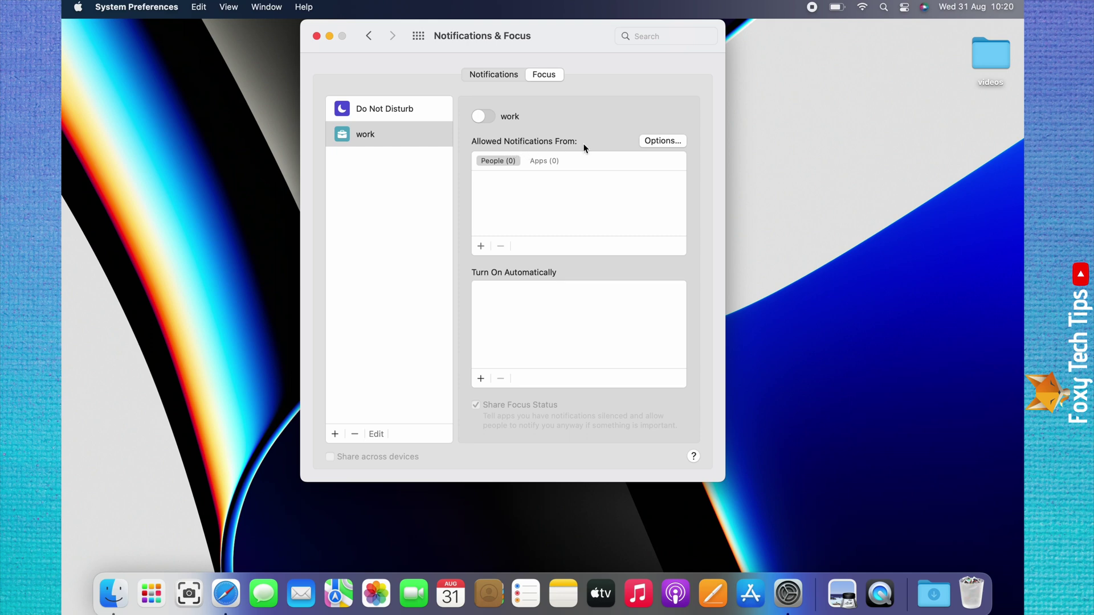
Set work Focus options: time-sensitive notifications and calls off, repeated calls still allowed
left_click(659, 141)
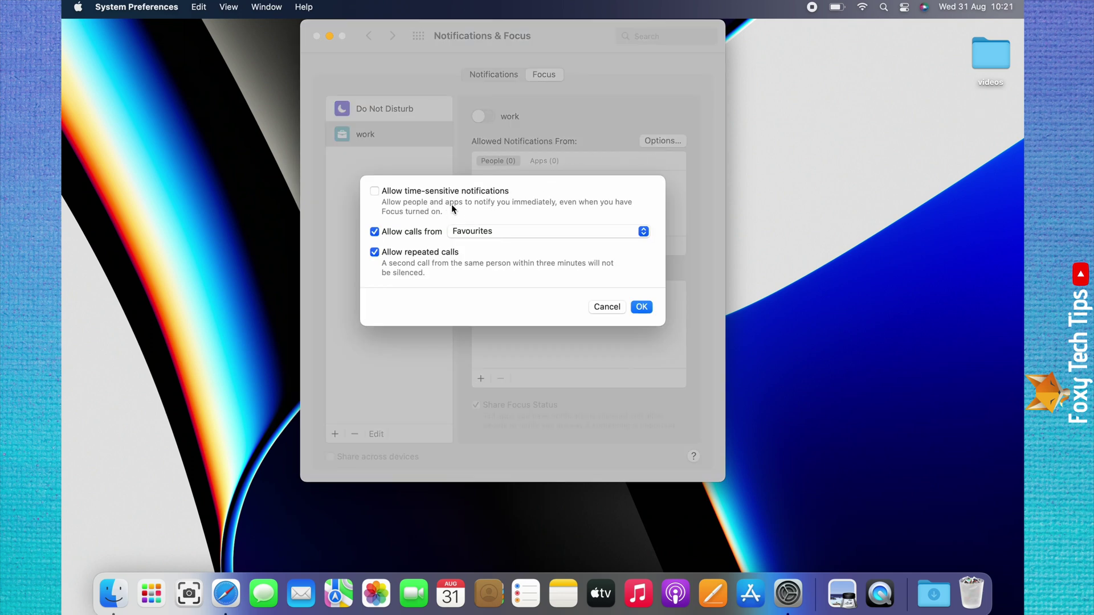
left_click(375, 191)
left_click(375, 191)
left_click(482, 232)
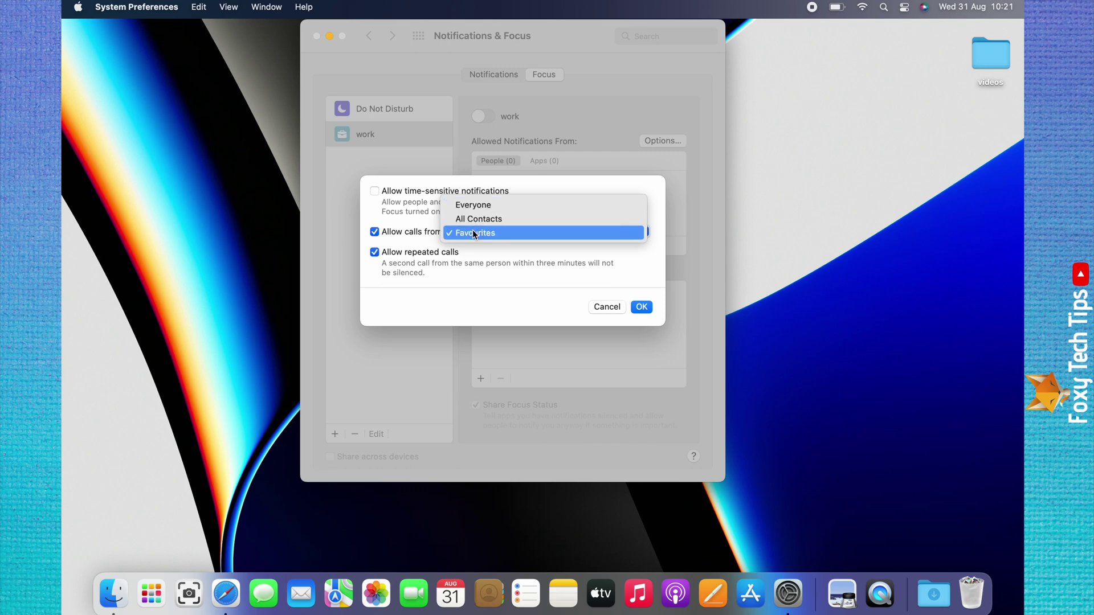
left_click(473, 233)
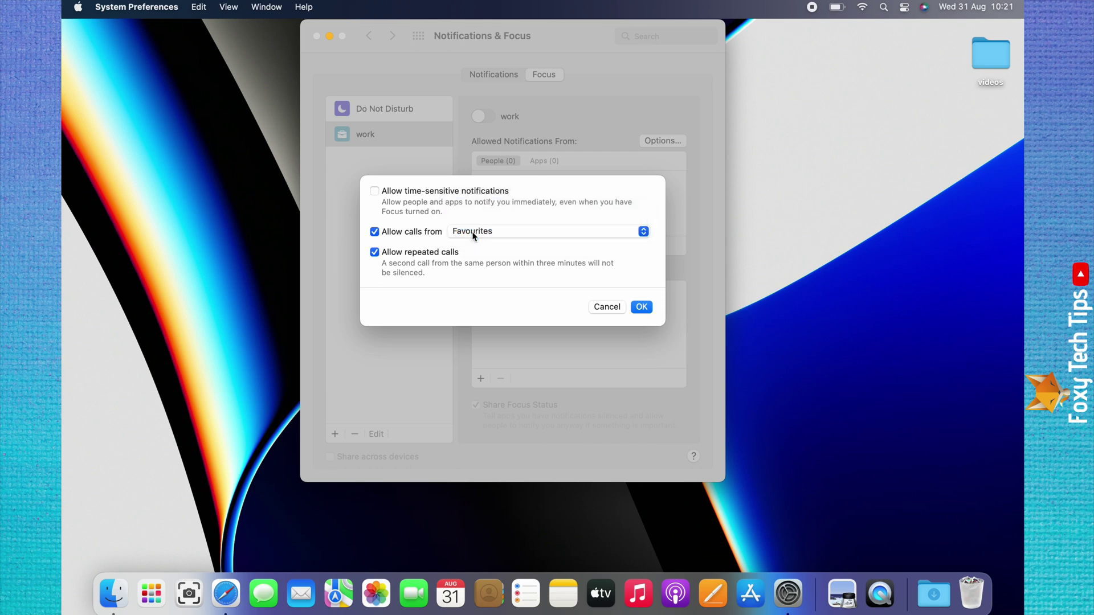
left_click(375, 233)
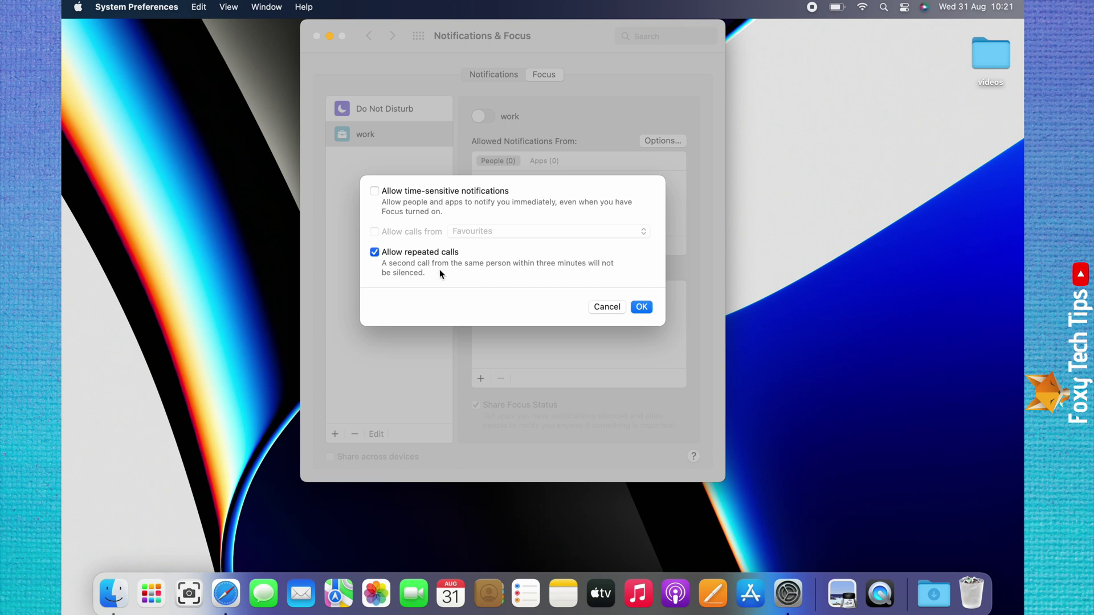
left_click(642, 307)
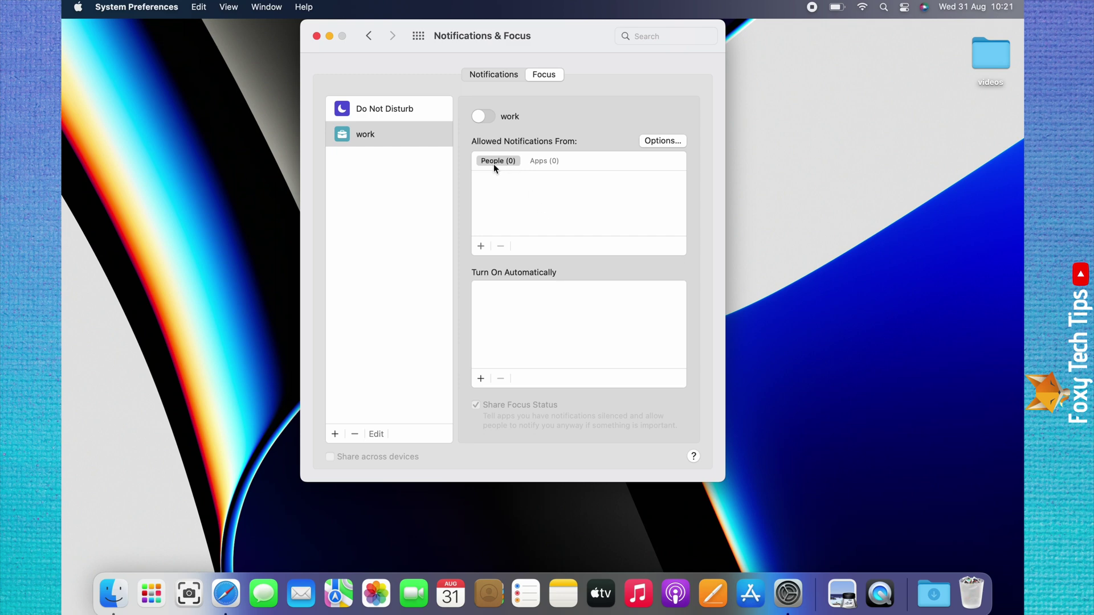
left_click(481, 247)
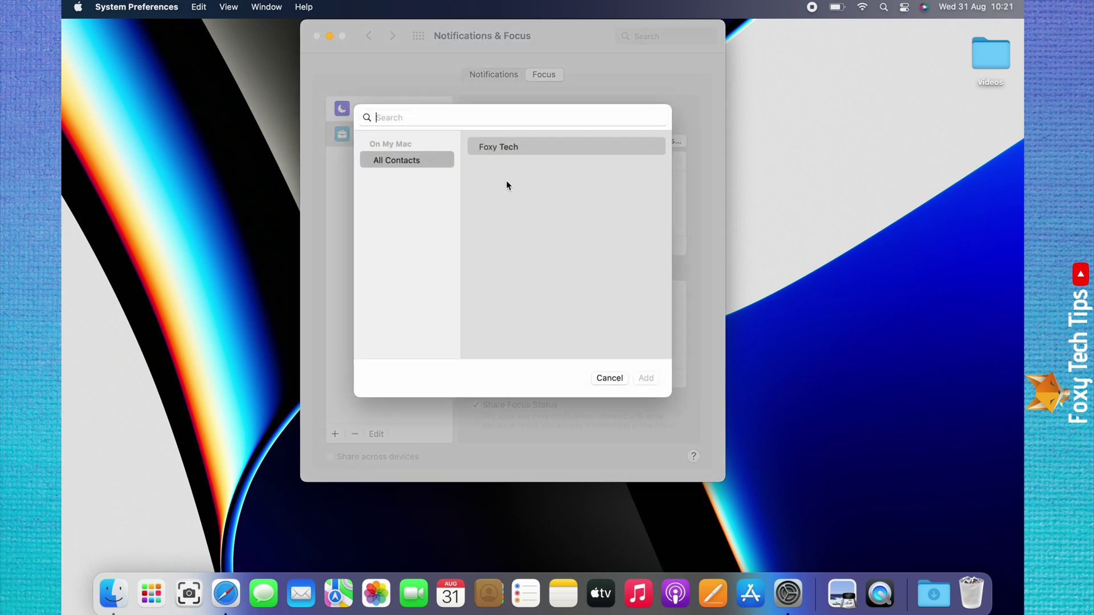
left_click(512, 149)
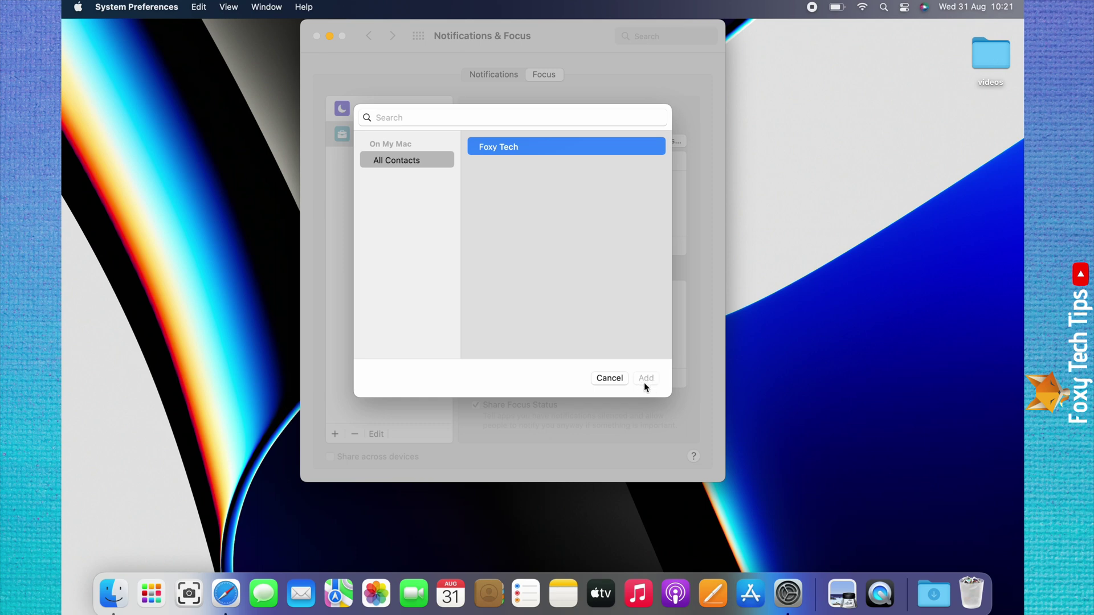
left_click(620, 377)
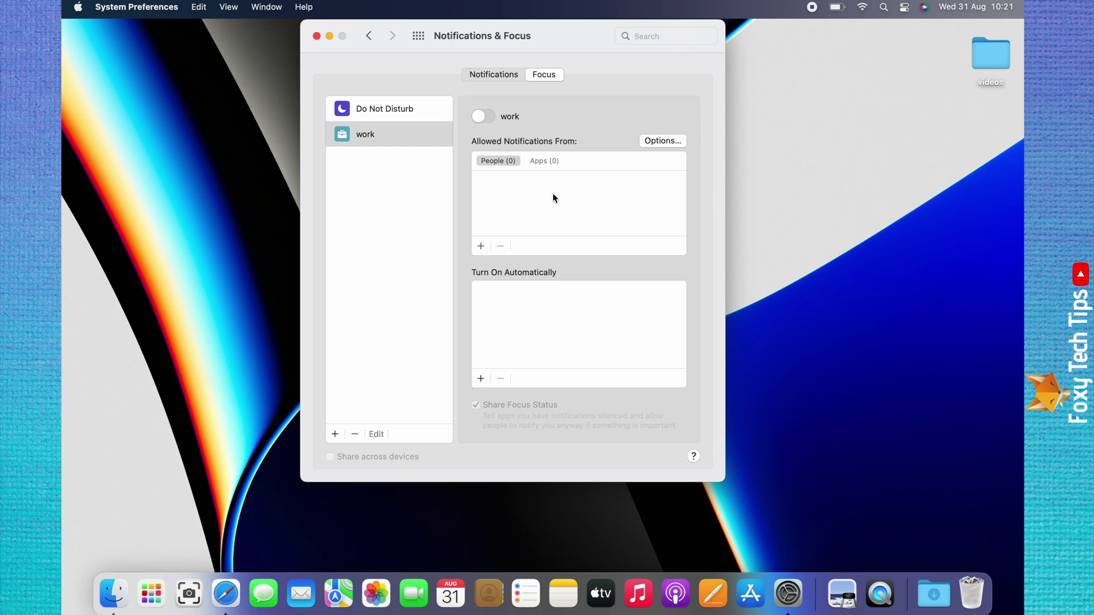
Add Calendar to the work Focus's allowed apps
left_click(544, 162)
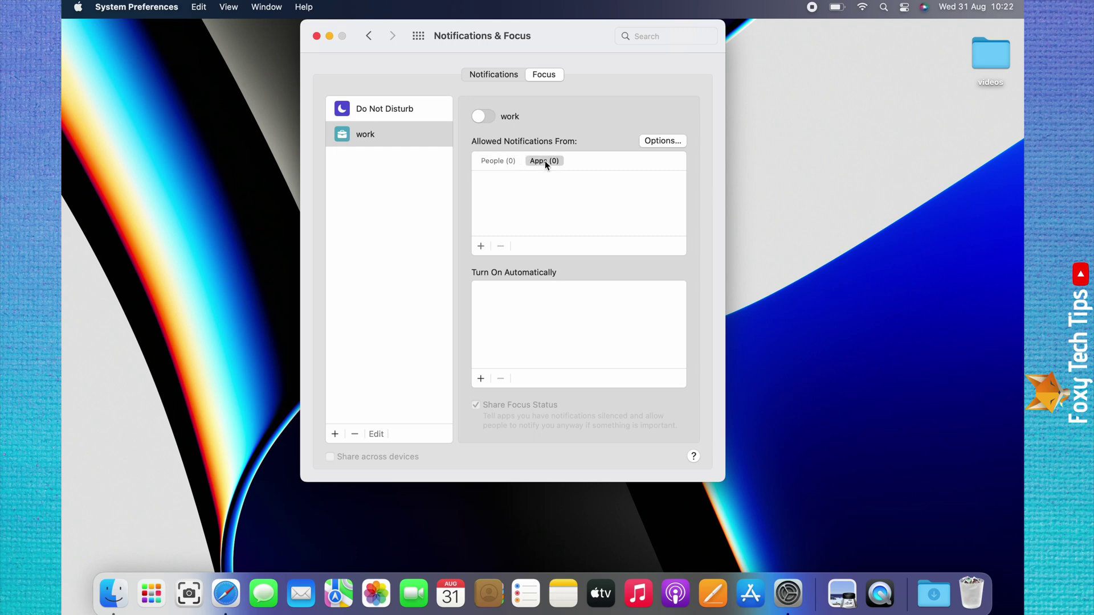
left_click(481, 247)
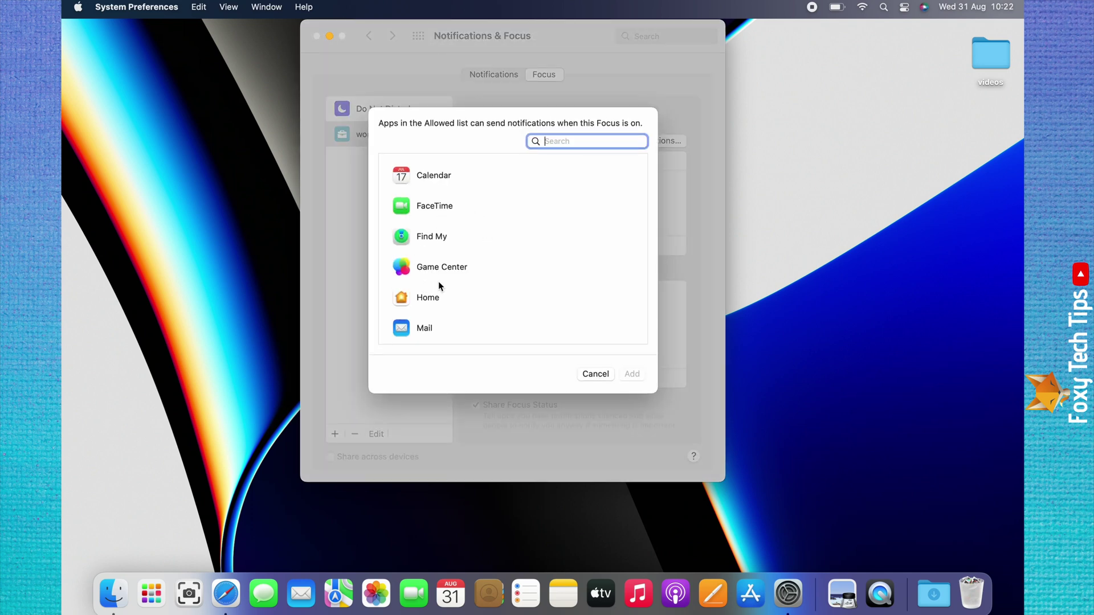
left_click(442, 180)
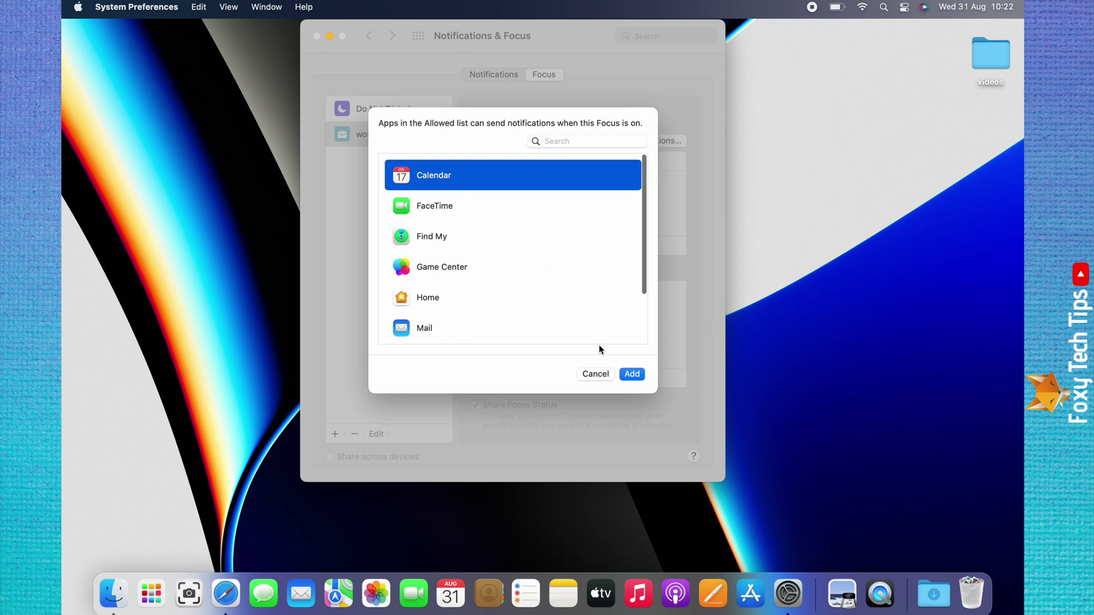
left_click(631, 373)
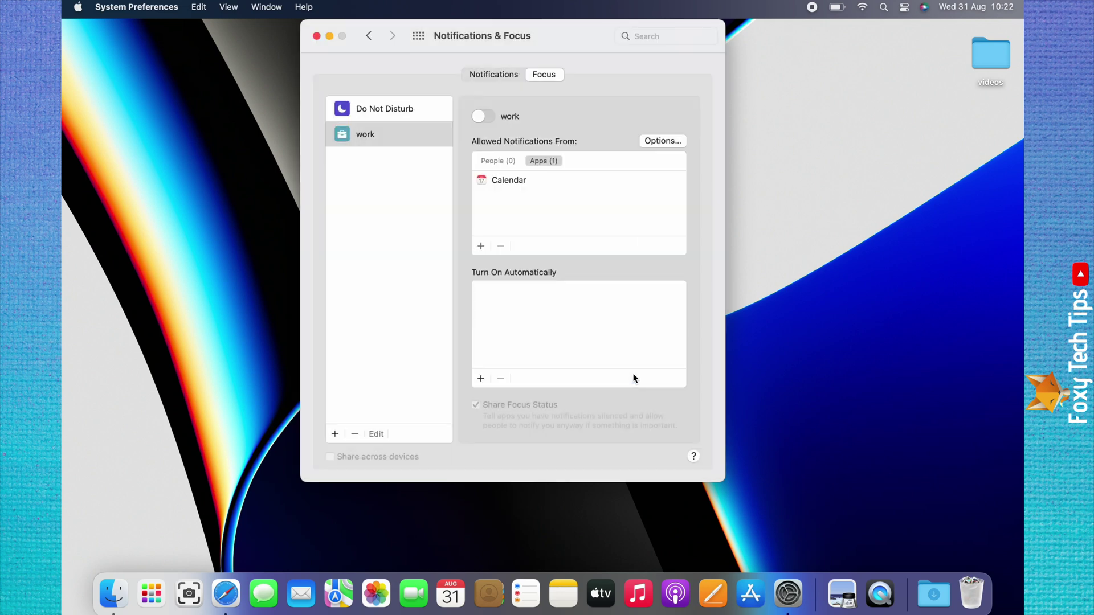
Add Messages as an allowed app, then remove it again, leaving only Calendar
left_click(479, 247)
scroll(476, 251, "down", 1)
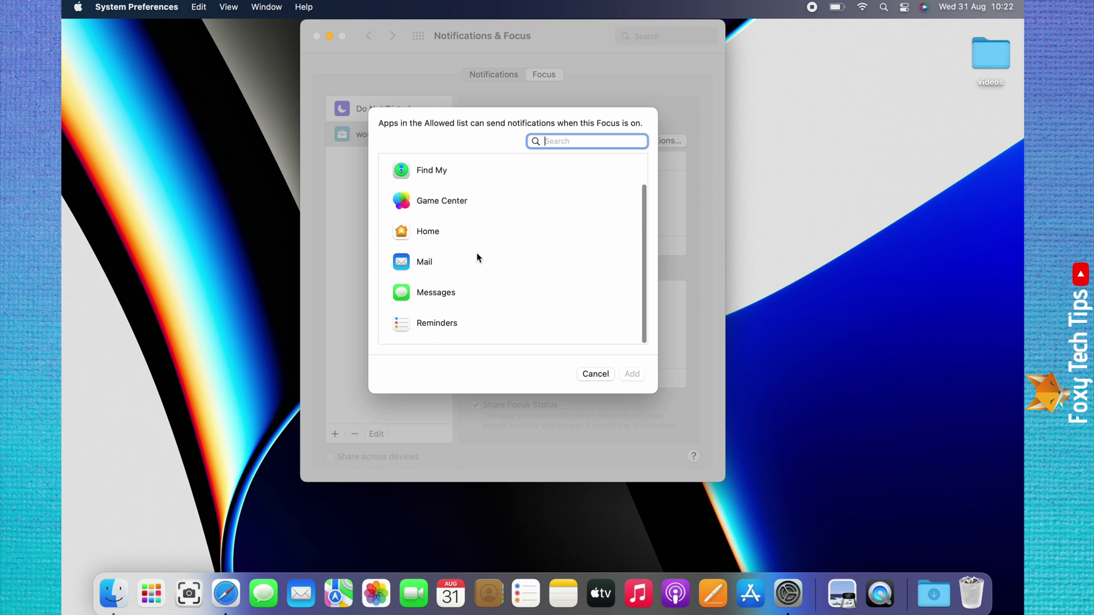
left_click(442, 293)
left_click(633, 373)
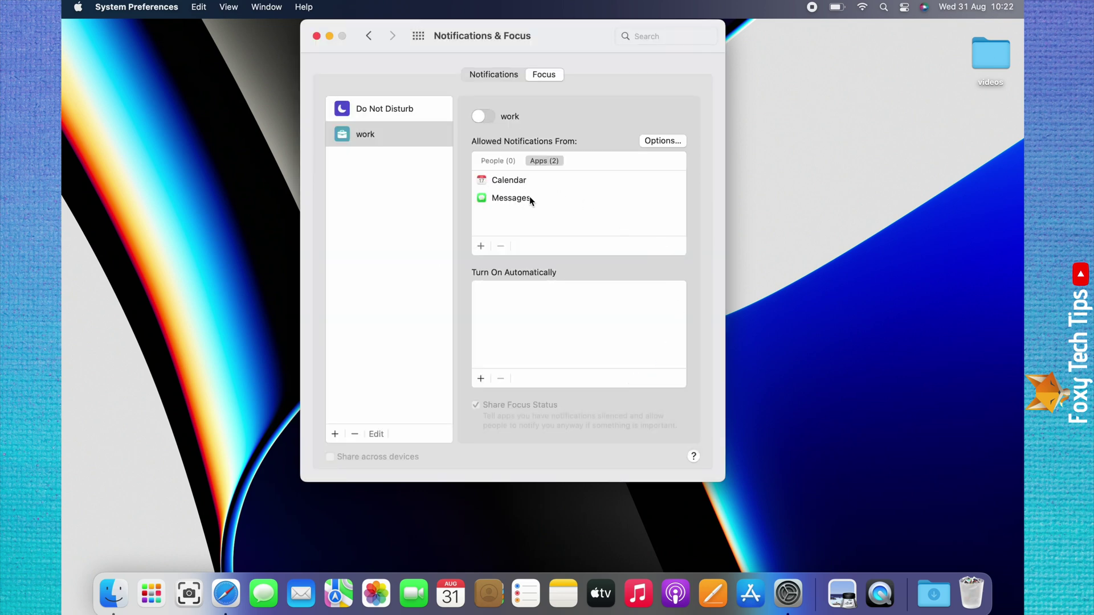
left_click(510, 199)
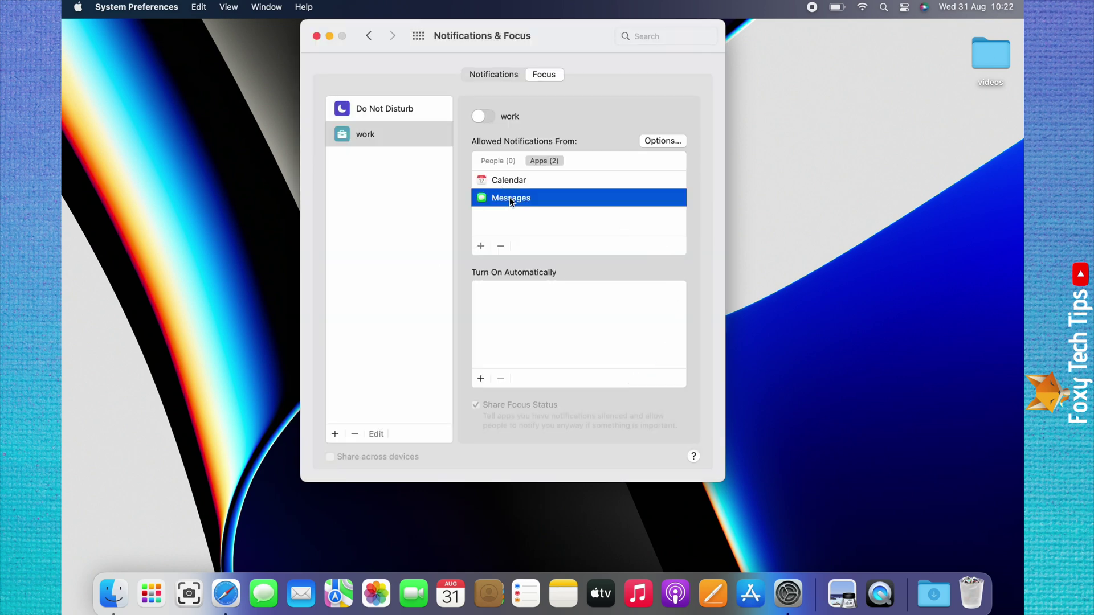
left_click(500, 247)
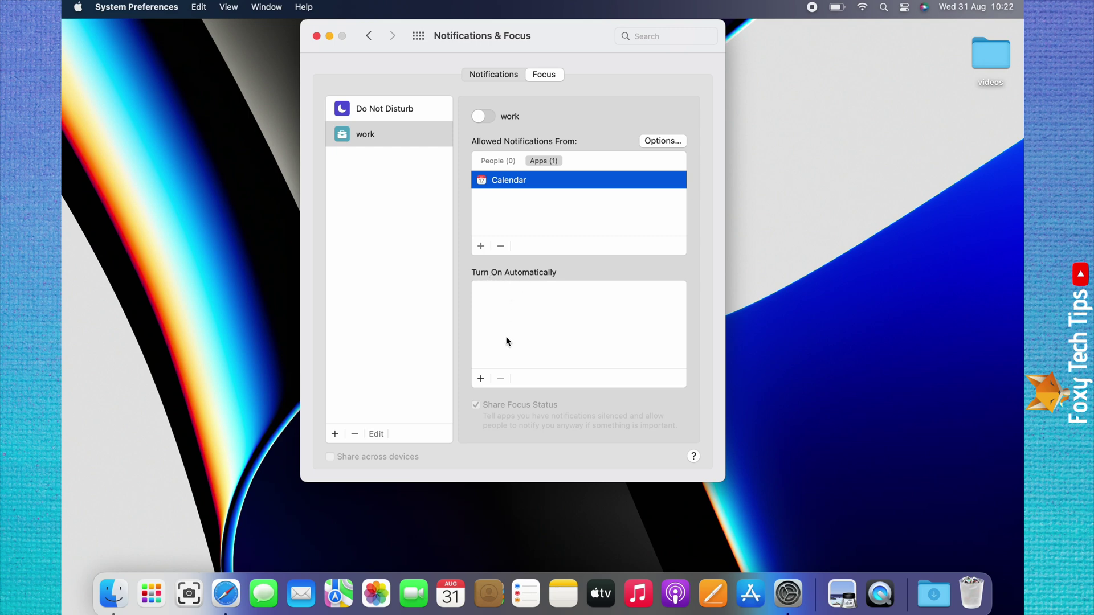
Add a time-based automation for 12:00–14:00 on Sunday, Monday, Wednesday and Saturday
left_click(481, 379)
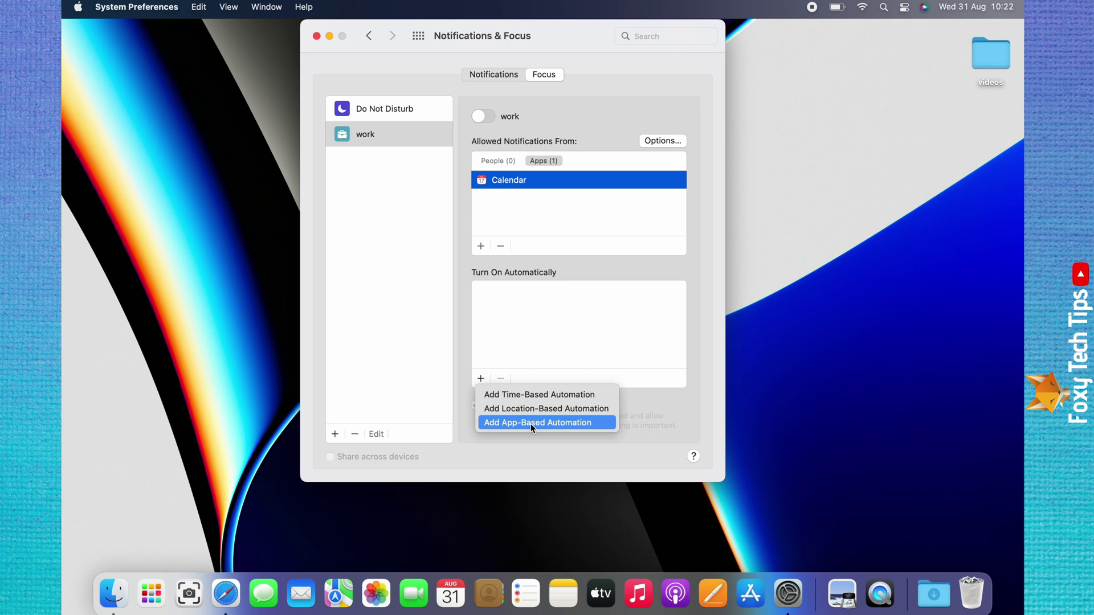
left_click(526, 397)
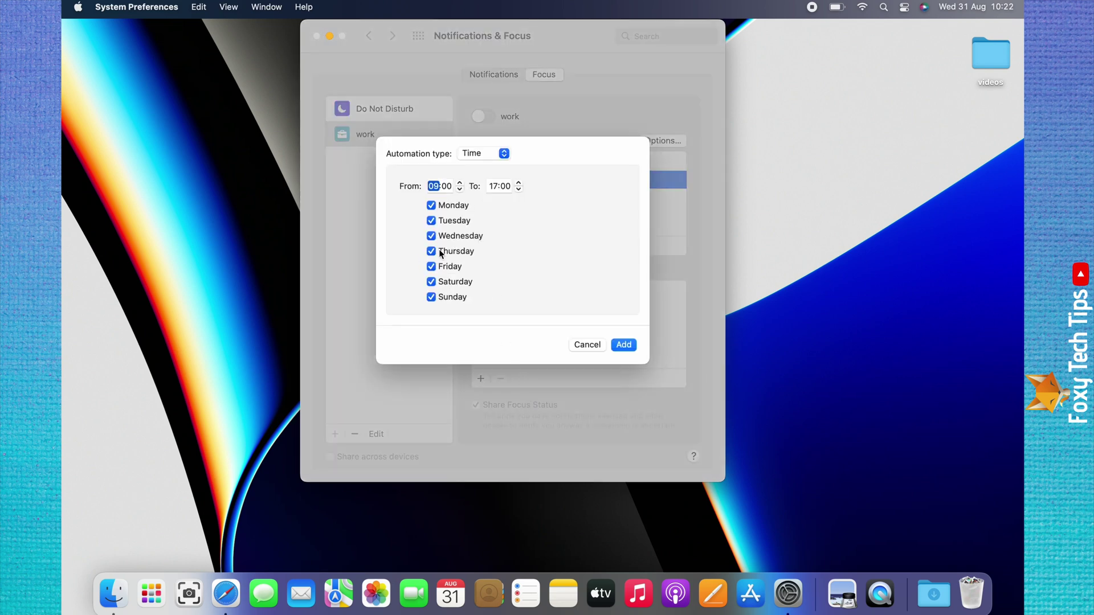
left_click(432, 221)
left_click(432, 266)
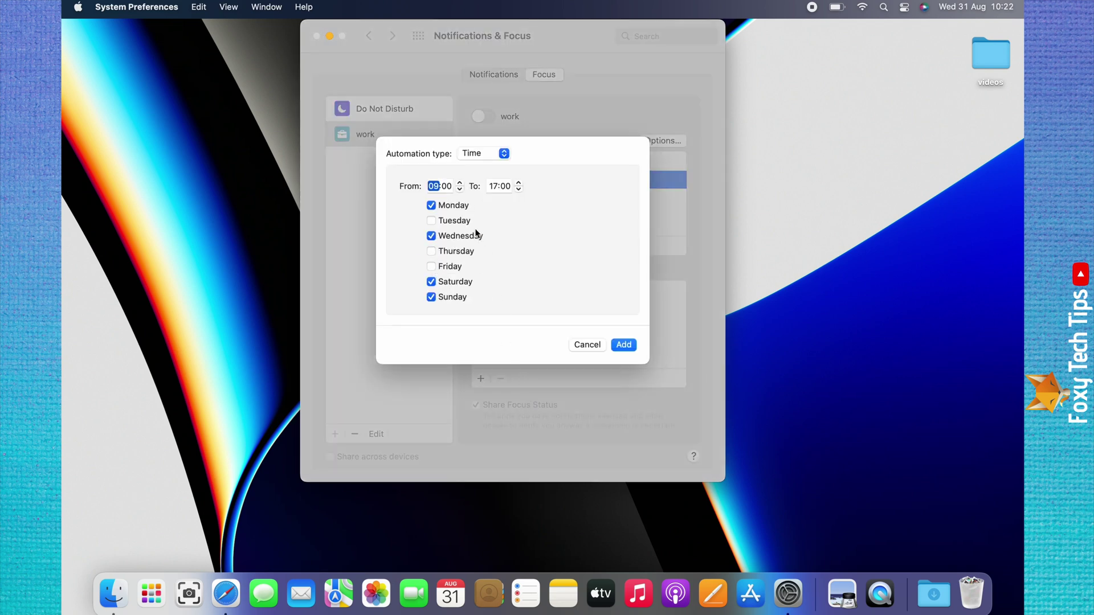
left_click(460, 183)
left_click(459, 183)
left_click(459, 183)
left_click(518, 190)
left_click(518, 189)
left_click(519, 189)
left_click(624, 345)
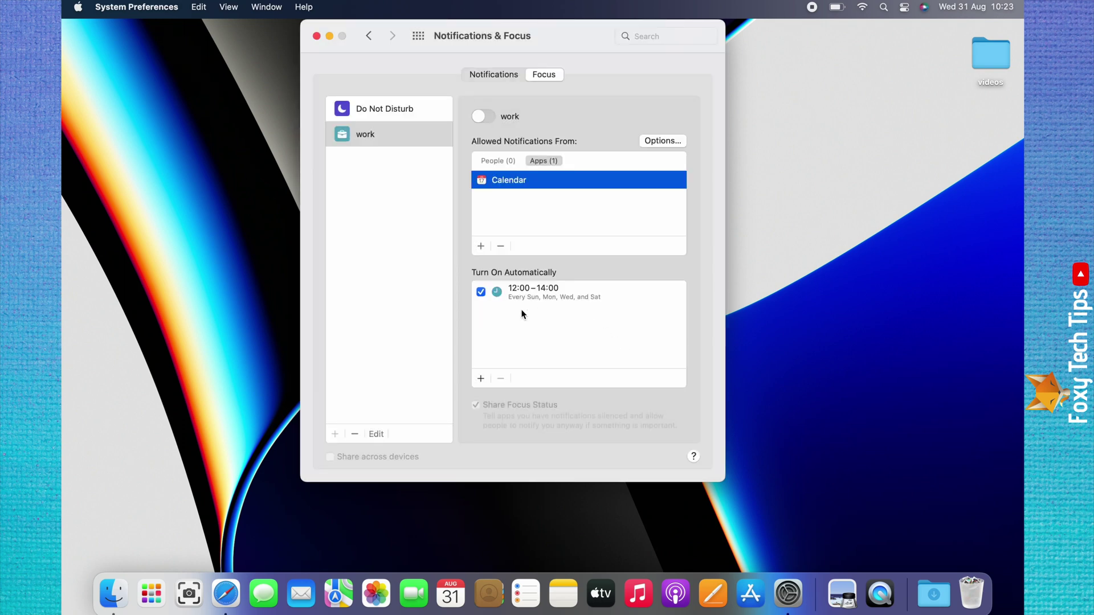
Add an app-based automation that turns the work Focus on when Books is in use
left_click(482, 380)
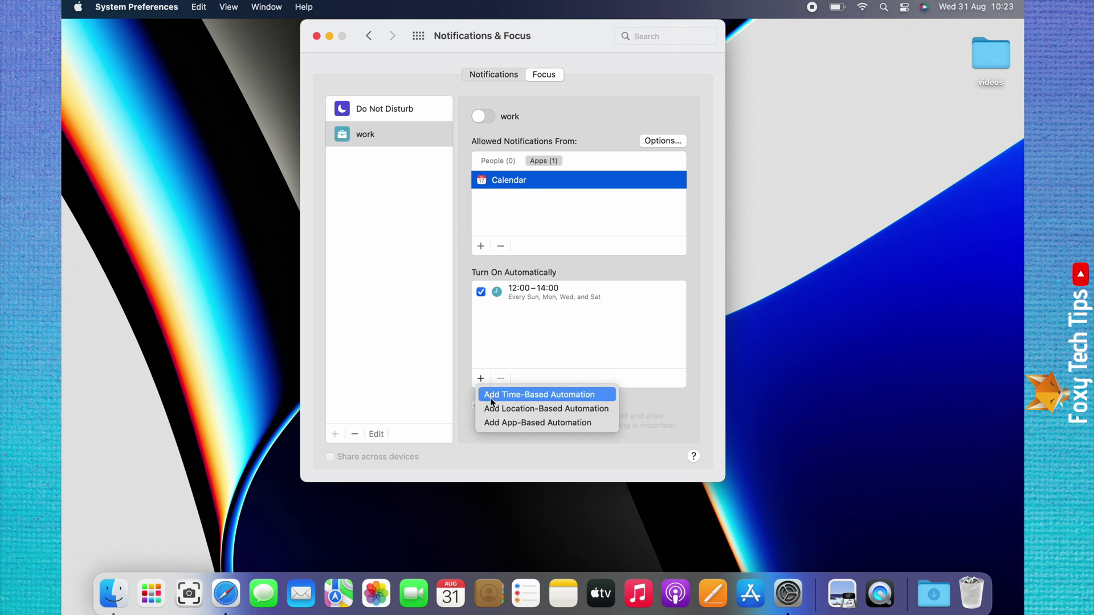
left_click(532, 423)
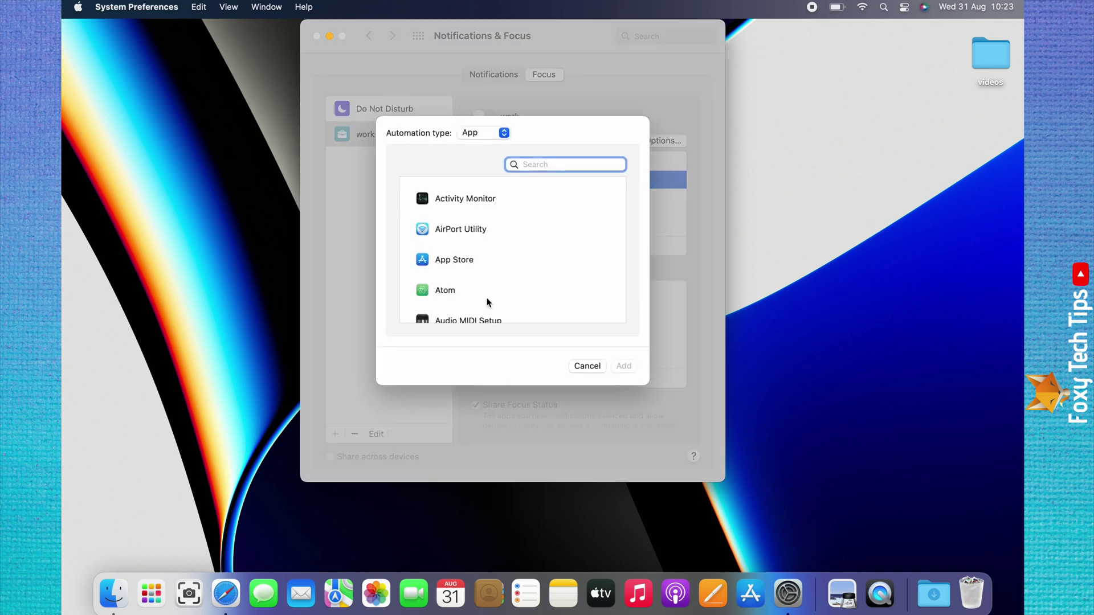
scroll(487, 302, "down", 5)
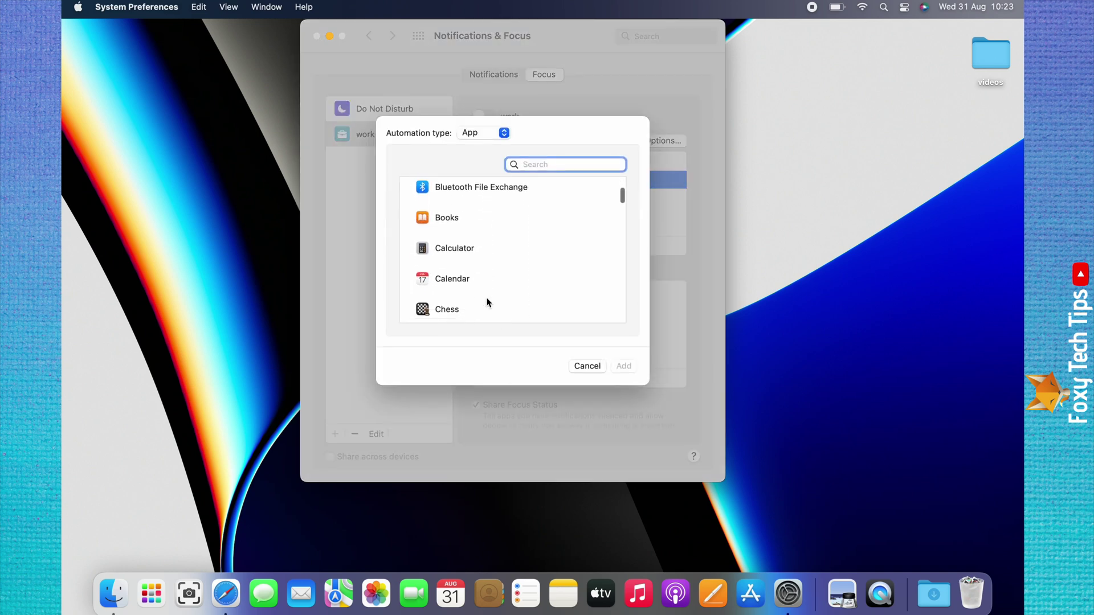
scroll(487, 302, "down", 1)
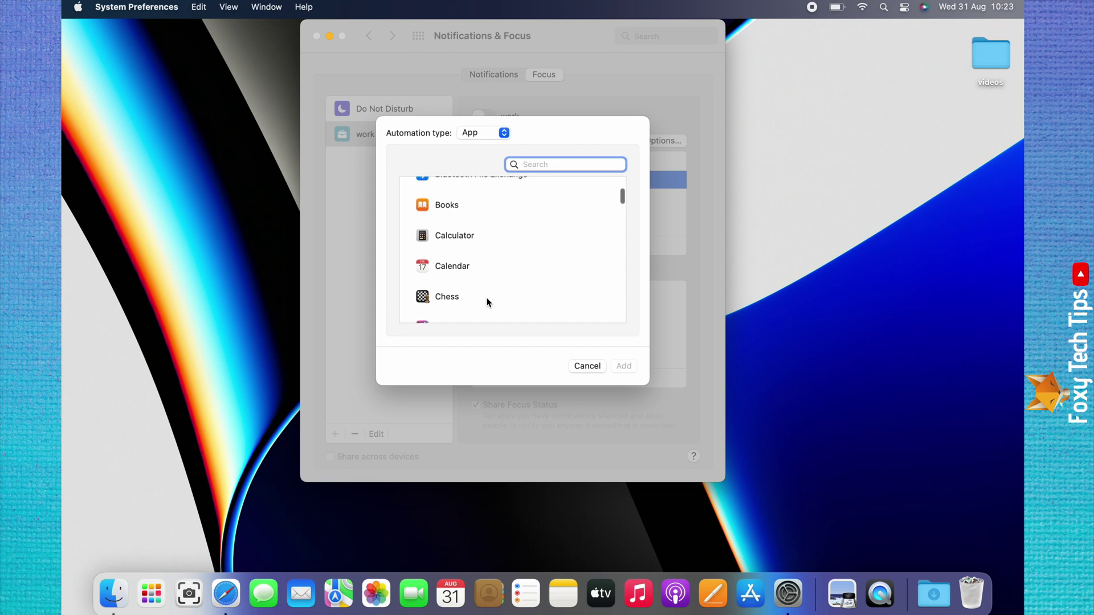
left_click(445, 208)
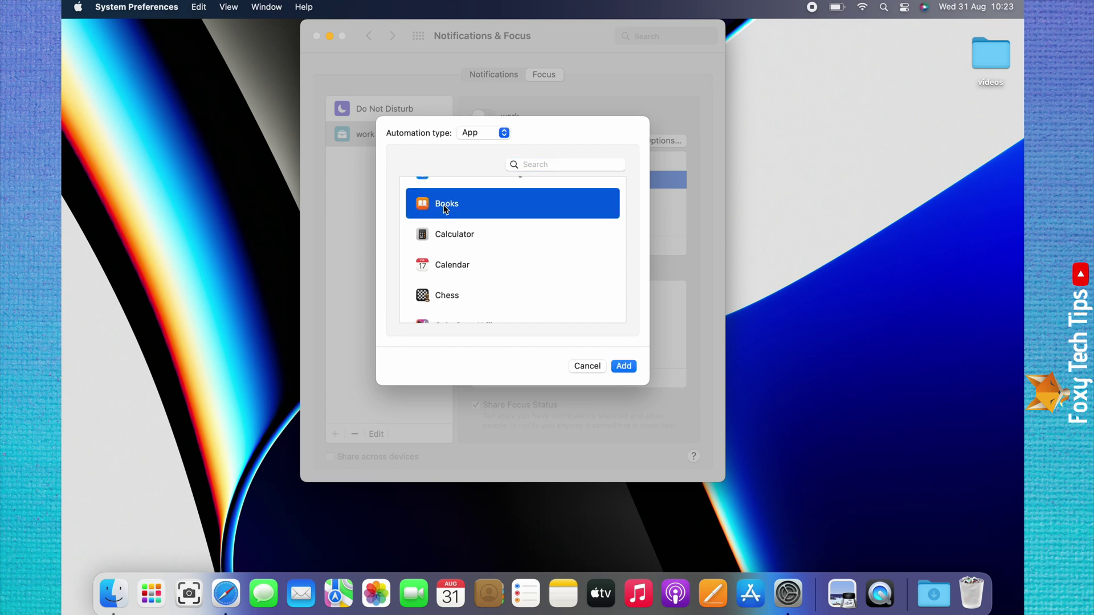
left_click(625, 366)
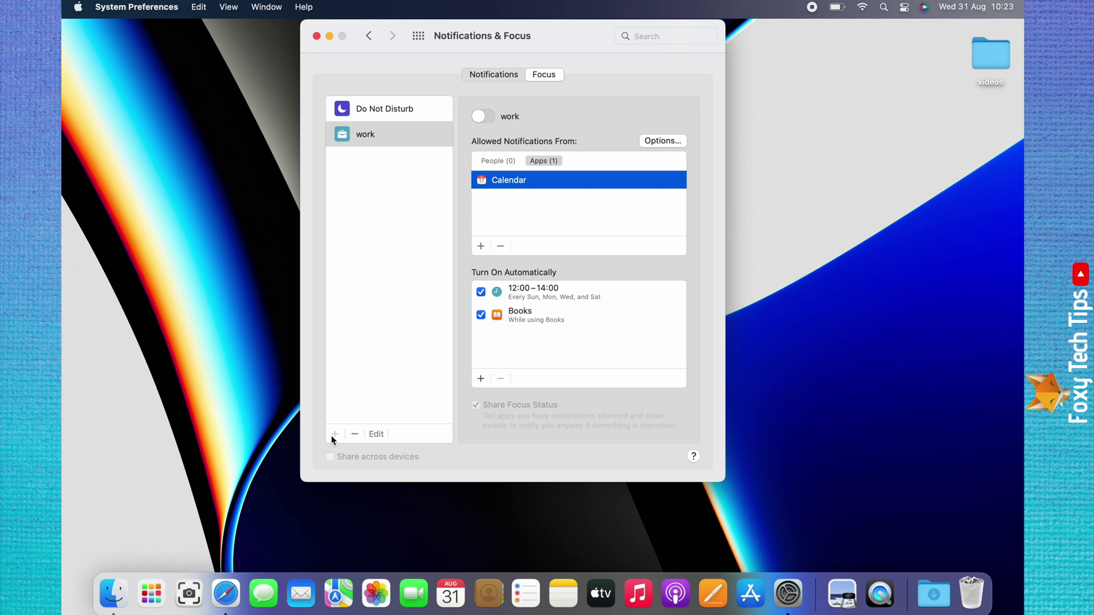
left_click(384, 134)
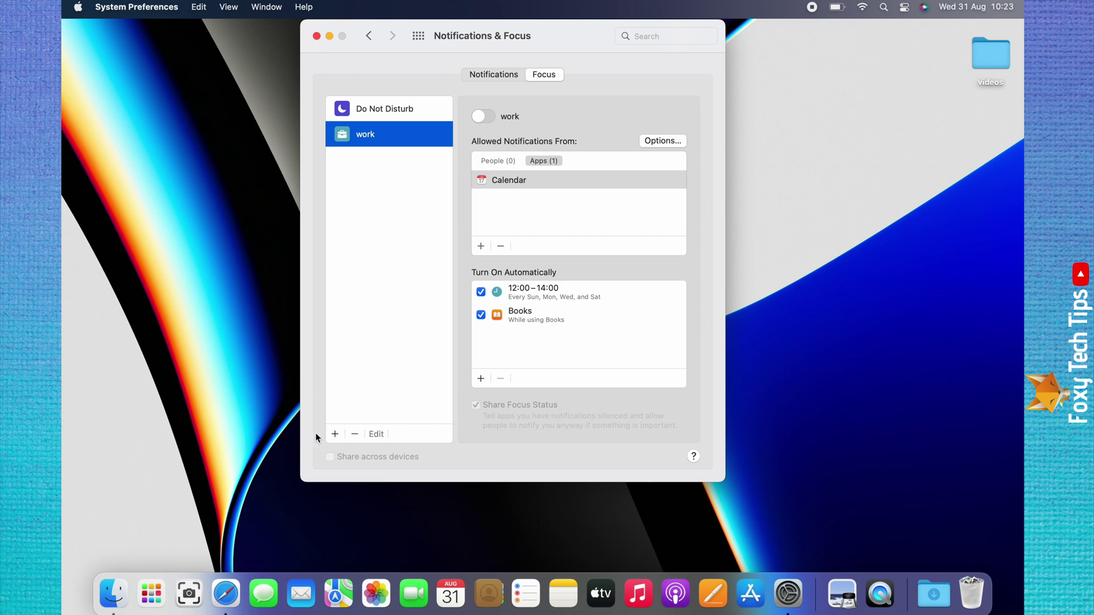
left_click(335, 434)
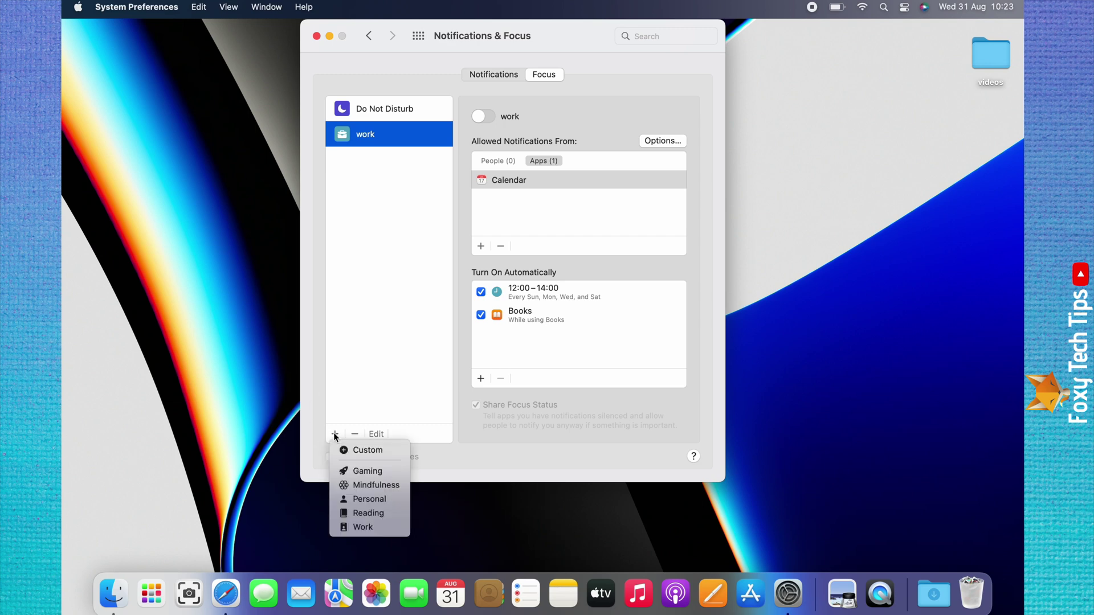
left_click(375, 486)
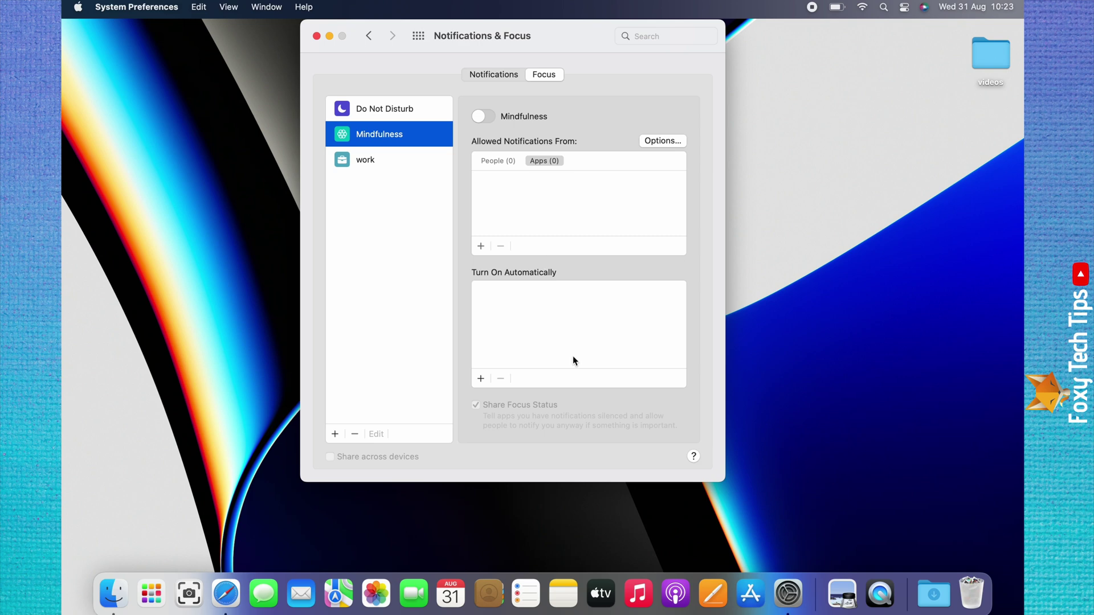
left_click(354, 434)
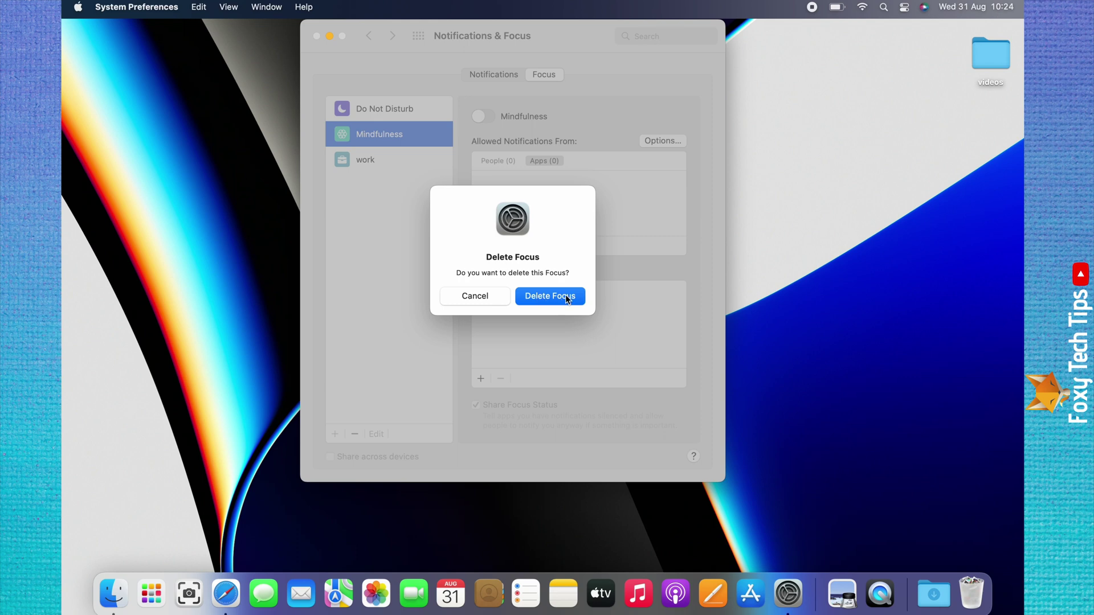
left_click(548, 296)
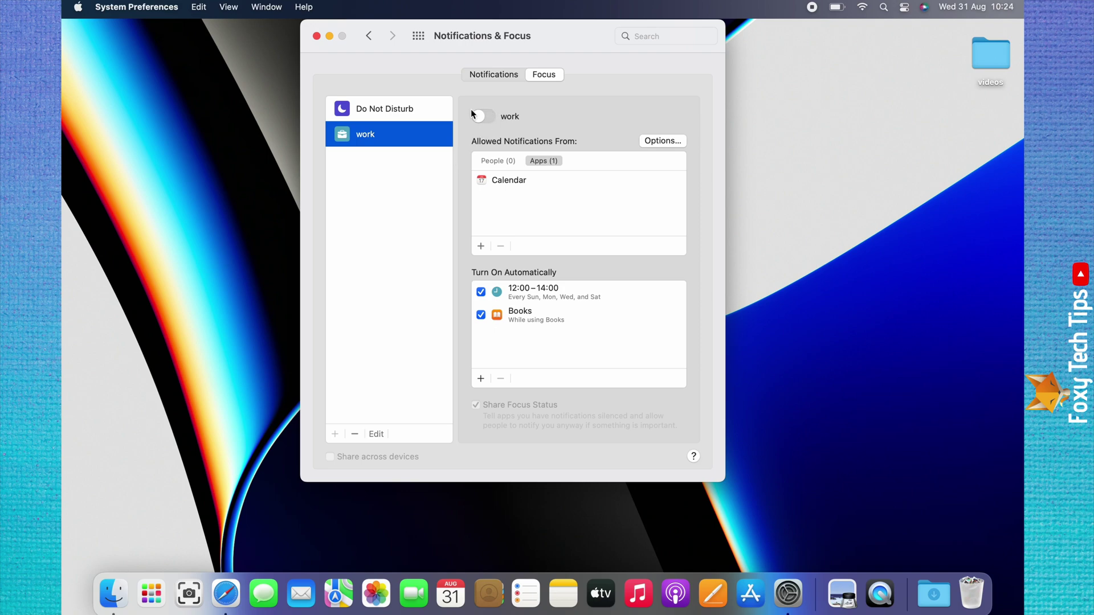
Turn on the toggle next to 'work' in the Focus settings
left_click(490, 121)
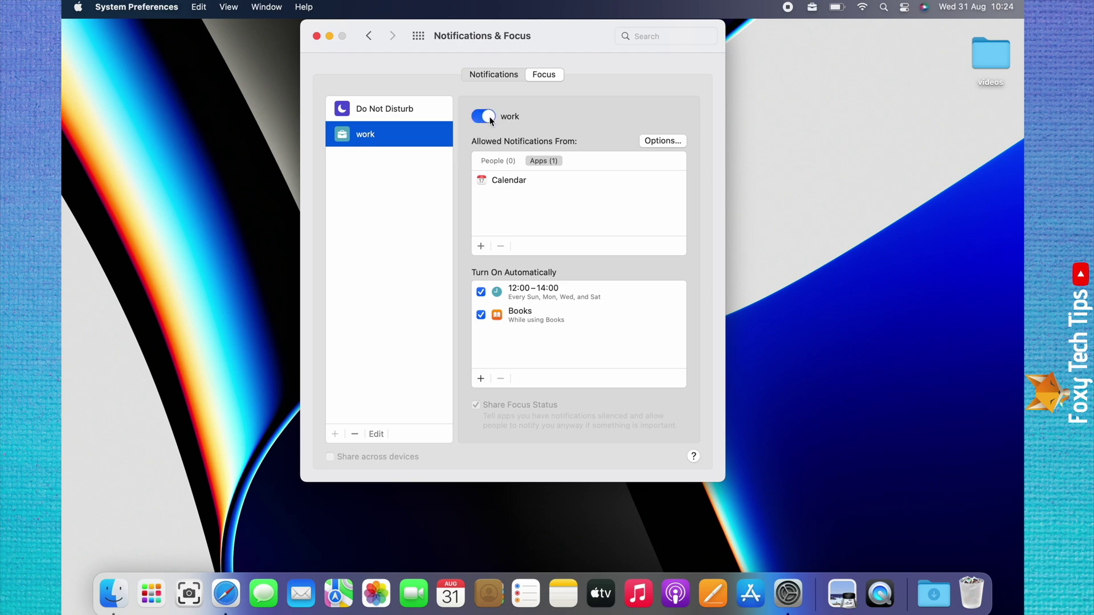